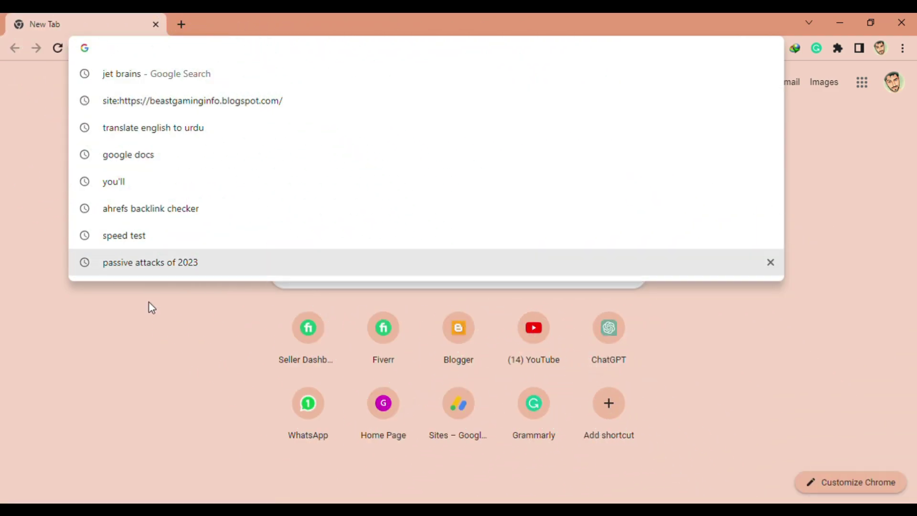
Search Google for 'jet brains' from the browser address bar
{"action": "left_click", "coordinate": [163, 378]}
{"action": "left_click", "coordinate": [265, 47]}
{"action": "type", "text": "jet bra"}
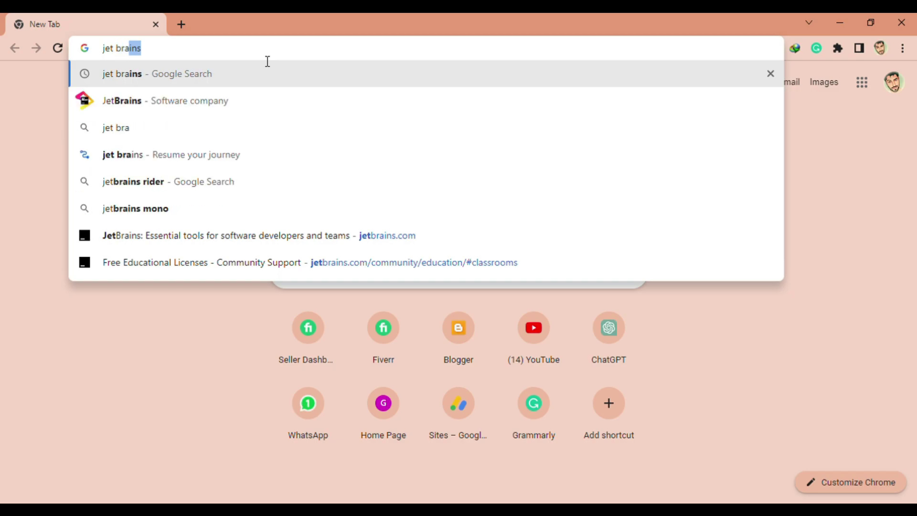
{"action": "type", "text": "ins"}
{"action": "key", "text": "Return"}
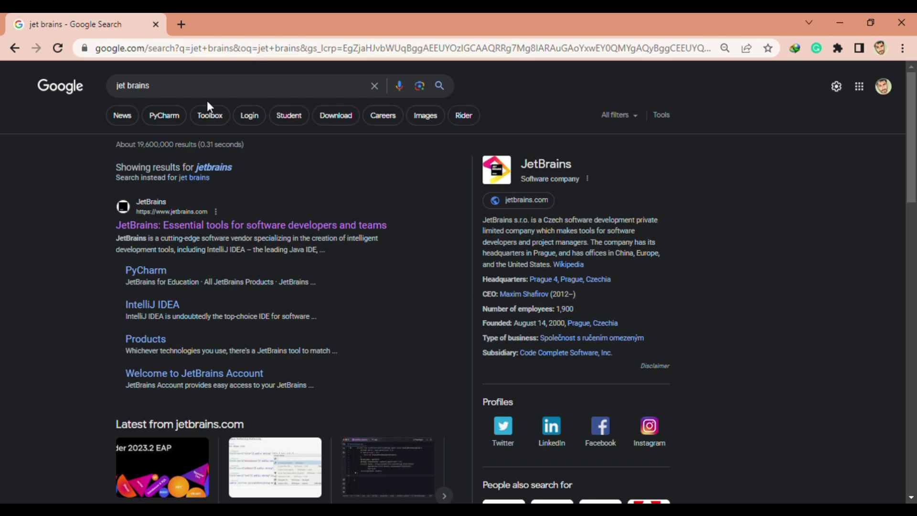
Enter the JetBrains homepage and head to Education > For students and teachers
{"action": "left_click", "coordinate": [230, 227]}
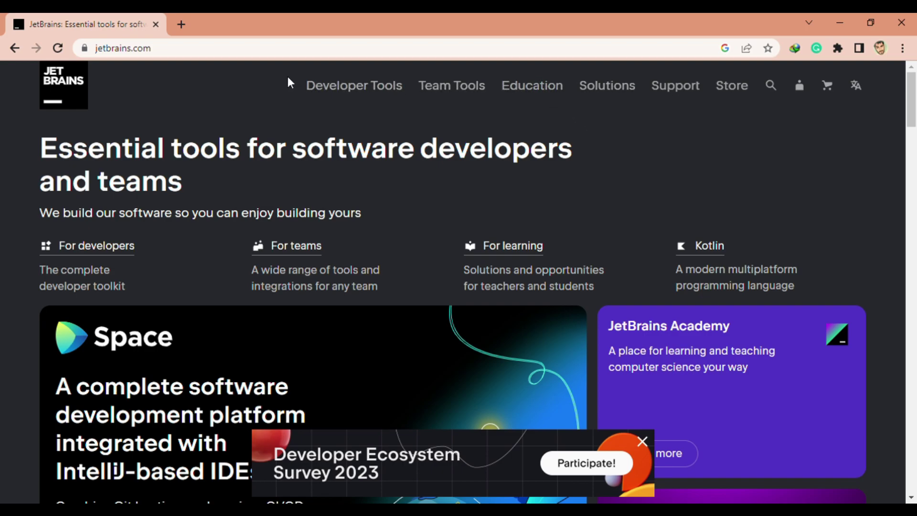
{"action": "mouse_move", "coordinate": [287, 83]}
{"action": "left_mouse_down"}
{"action": "mouse_move", "coordinate": [658, 107]}
{"action": "mouse_move", "coordinate": [781, 95]}
{"action": "left_mouse_up"}
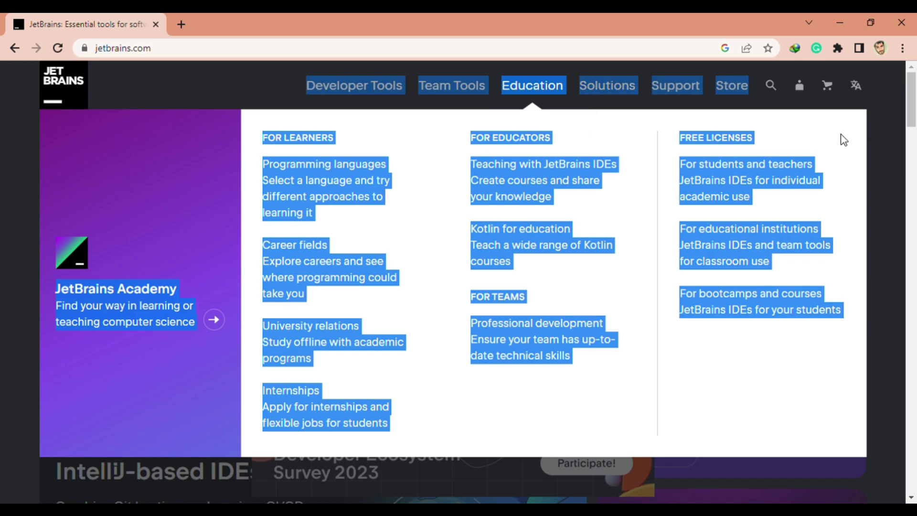
{"action": "left_click", "coordinate": [750, 141]}
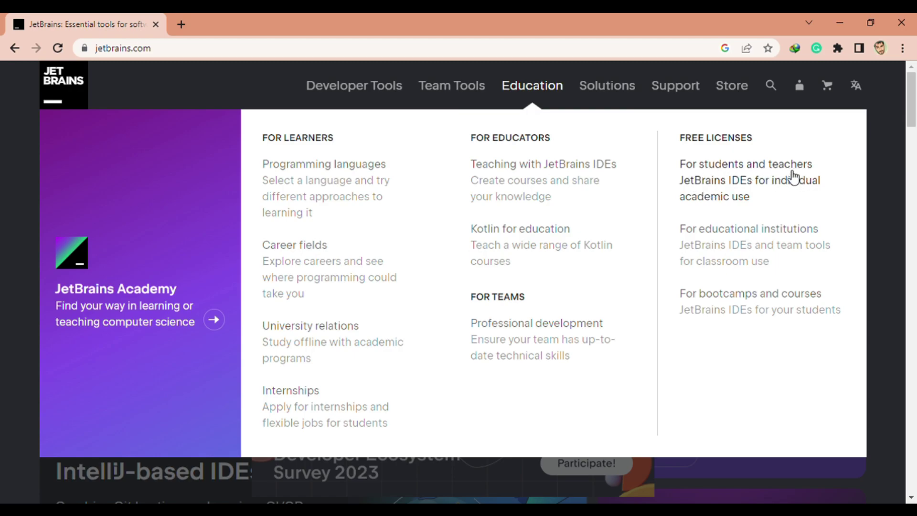
{"action": "left_click", "coordinate": [751, 172]}
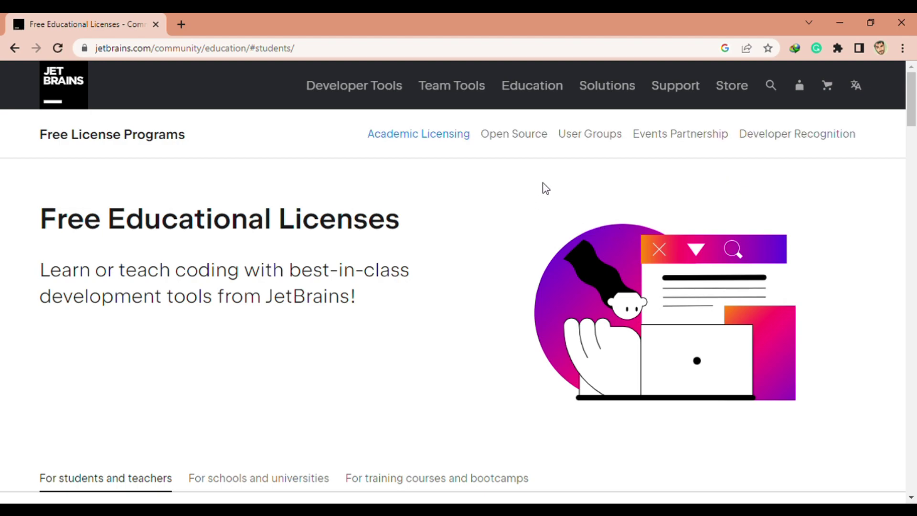
{"action": "scroll", "coordinate": [543, 187], "scroll_direction": "down", "scroll_amount": 1}
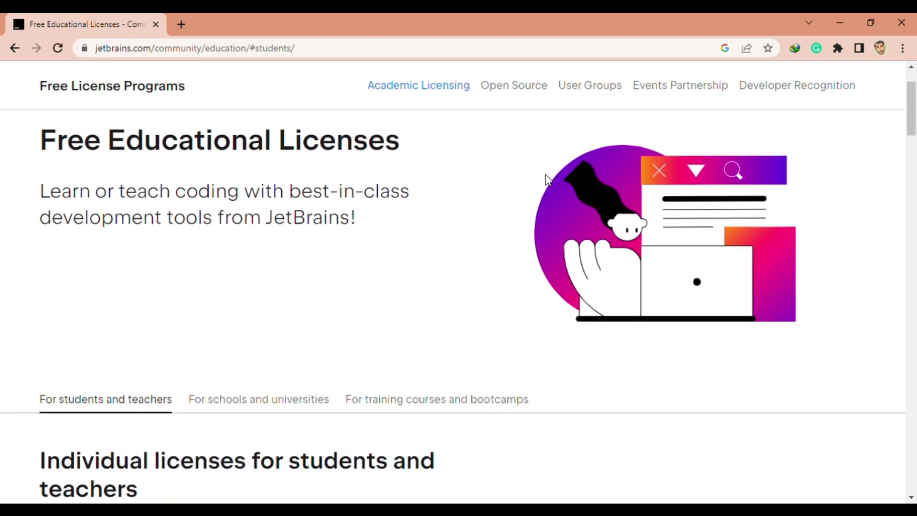
{"action": "scroll", "coordinate": [546, 179], "scroll_direction": "down", "scroll_amount": 1}
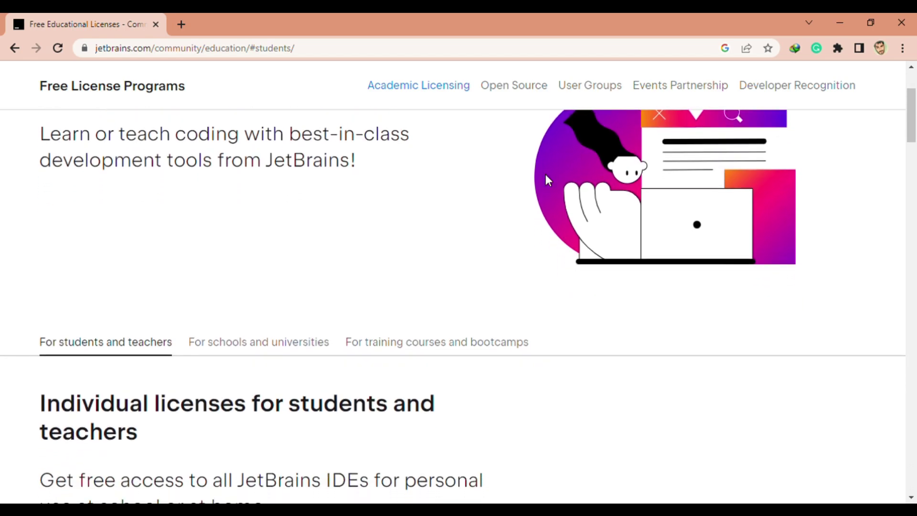
{"action": "scroll", "coordinate": [545, 180], "scroll_direction": "up", "scroll_amount": 1}
{"action": "scroll", "coordinate": [399, 244], "scroll_direction": "up", "scroll_amount": 1}
{"action": "scroll", "coordinate": [400, 244], "scroll_direction": "down", "scroll_amount": 1}
{"action": "scroll", "coordinate": [401, 245], "scroll_direction": "down", "scroll_amount": 1}
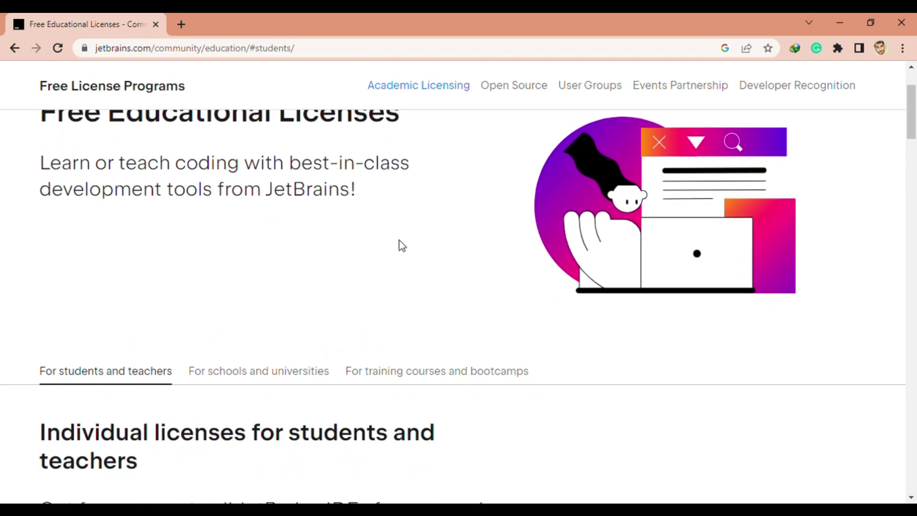
{"action": "scroll", "coordinate": [402, 245], "scroll_direction": "down", "scroll_amount": 2}
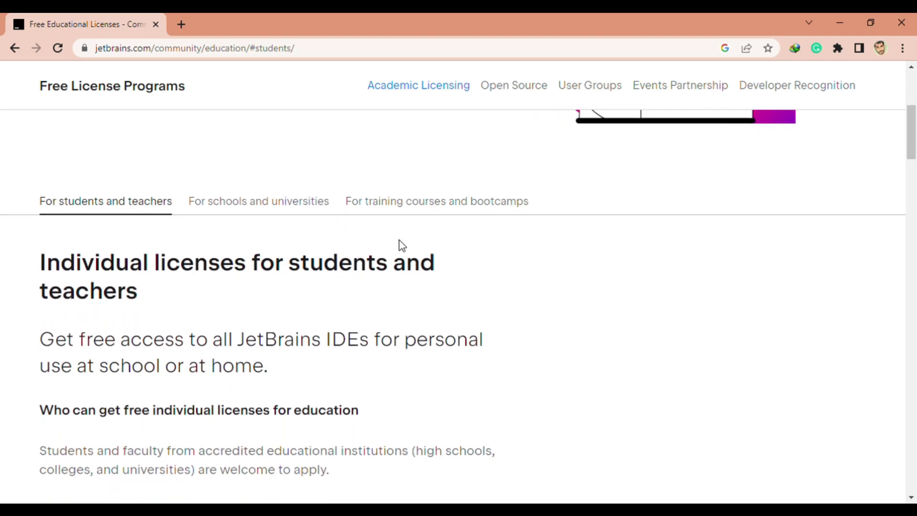
Browse the schools and bootcamp license options, return to students and teachers, and start the application
{"action": "left_click", "coordinate": [206, 201]}
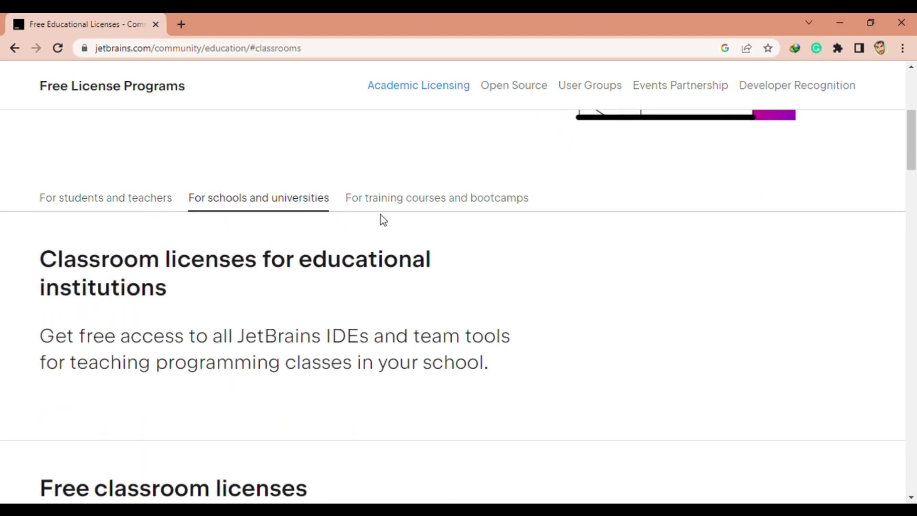
{"action": "left_click", "coordinate": [431, 210]}
{"action": "left_click", "coordinate": [177, 206]}
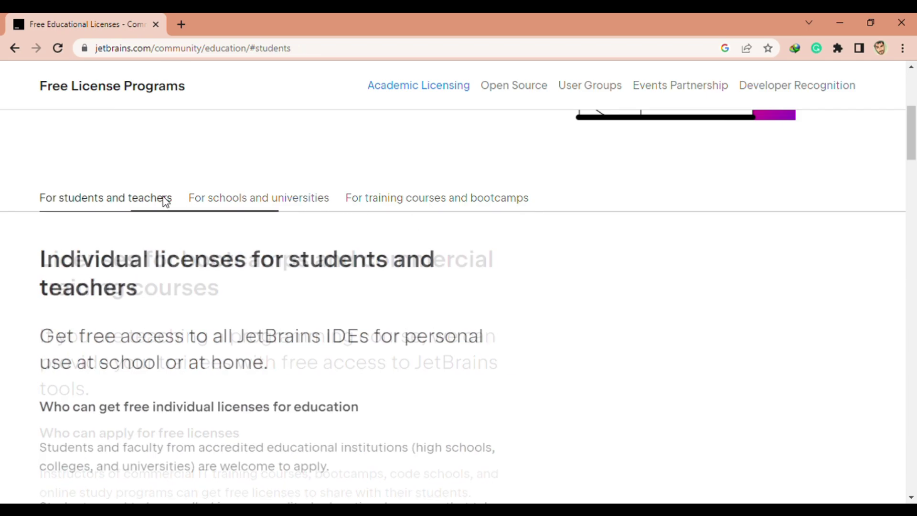
{"action": "scroll", "coordinate": [391, 274], "scroll_direction": "down", "scroll_amount": 1}
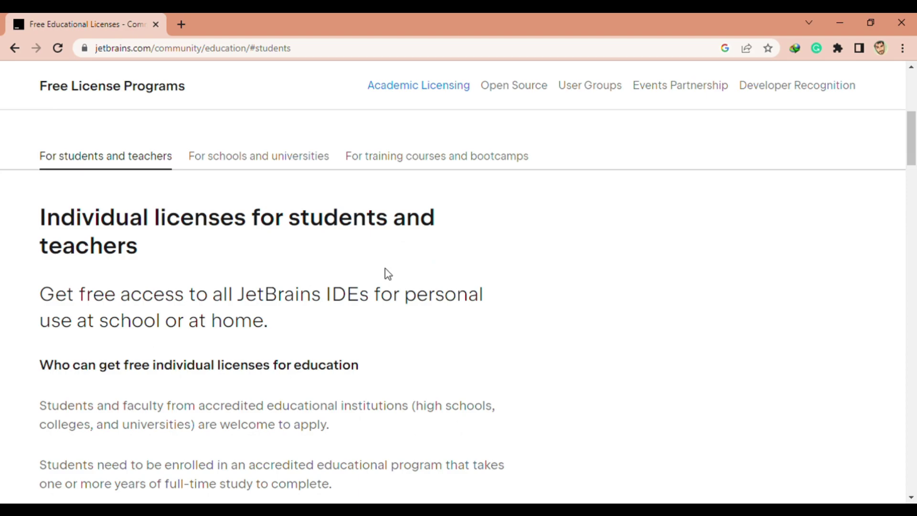
{"action": "scroll", "coordinate": [385, 272], "scroll_direction": "down", "scroll_amount": 1}
{"action": "scroll", "coordinate": [386, 272], "scroll_direction": "down", "scroll_amount": 2}
{"action": "scroll", "coordinate": [385, 273], "scroll_direction": "down", "scroll_amount": 1}
{"action": "scroll", "coordinate": [385, 272], "scroll_direction": "down", "scroll_amount": 1}
{"action": "scroll", "coordinate": [385, 272], "scroll_direction": "down", "scroll_amount": 4}
{"action": "scroll", "coordinate": [385, 273], "scroll_direction": "down", "scroll_amount": 2}
{"action": "scroll", "coordinate": [401, 254], "scroll_direction": "down", "scroll_amount": 3}
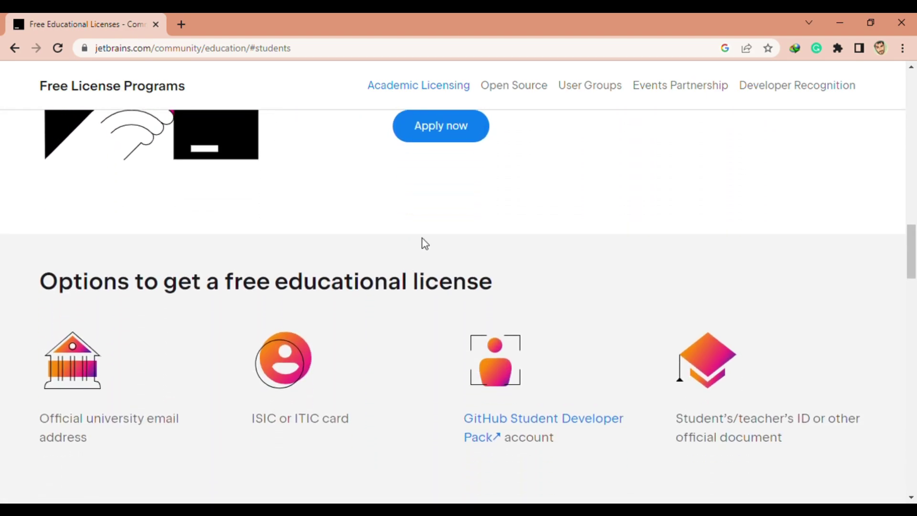
{"action": "scroll", "coordinate": [422, 242], "scroll_direction": "up", "scroll_amount": 1}
{"action": "scroll", "coordinate": [422, 243], "scroll_direction": "up", "scroll_amount": 2}
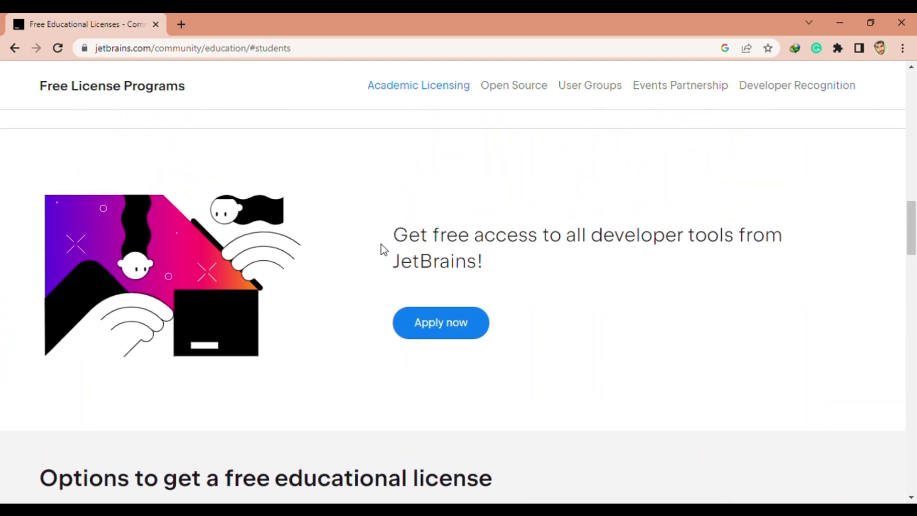
{"action": "left_click_drag", "start_coordinate": [385, 247], "coordinate": [506, 276]}
{"action": "left_click", "coordinate": [430, 319]}
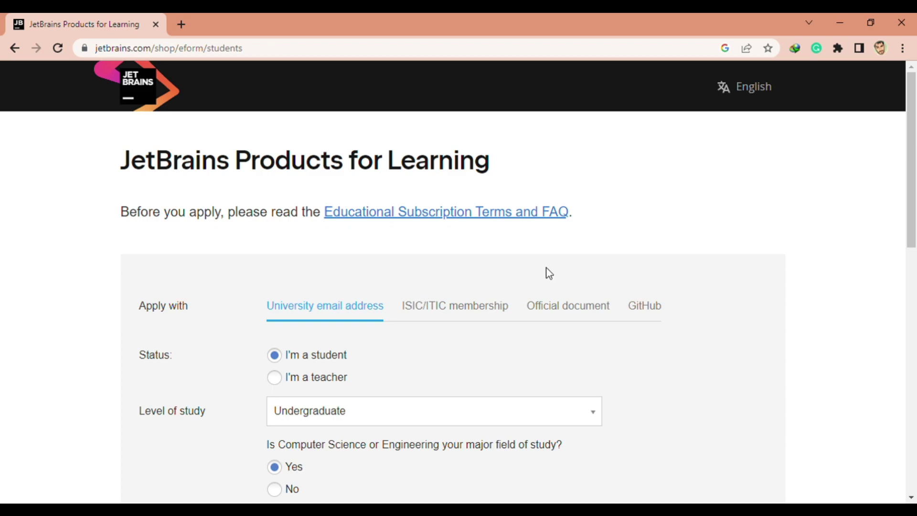
{"action": "scroll", "coordinate": [556, 273], "scroll_direction": "down", "scroll_amount": 1}
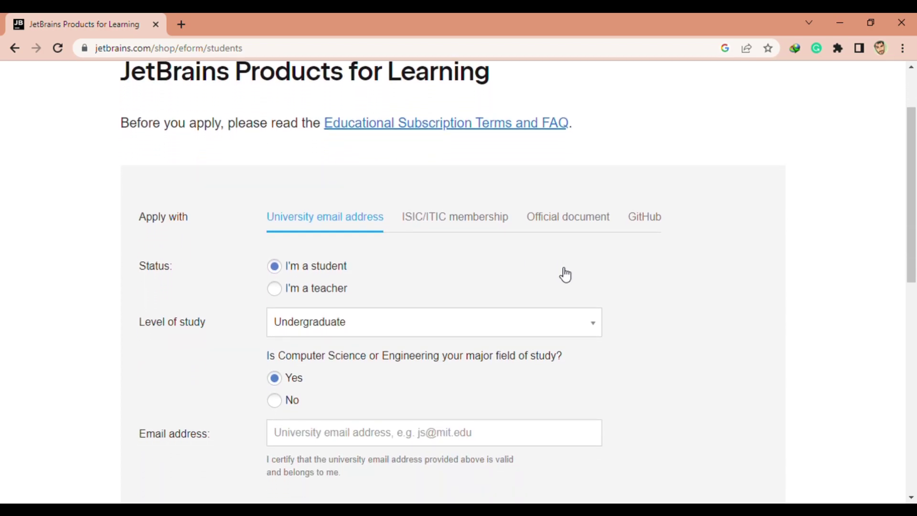
{"action": "scroll", "coordinate": [564, 274], "scroll_direction": "down", "scroll_amount": 1}
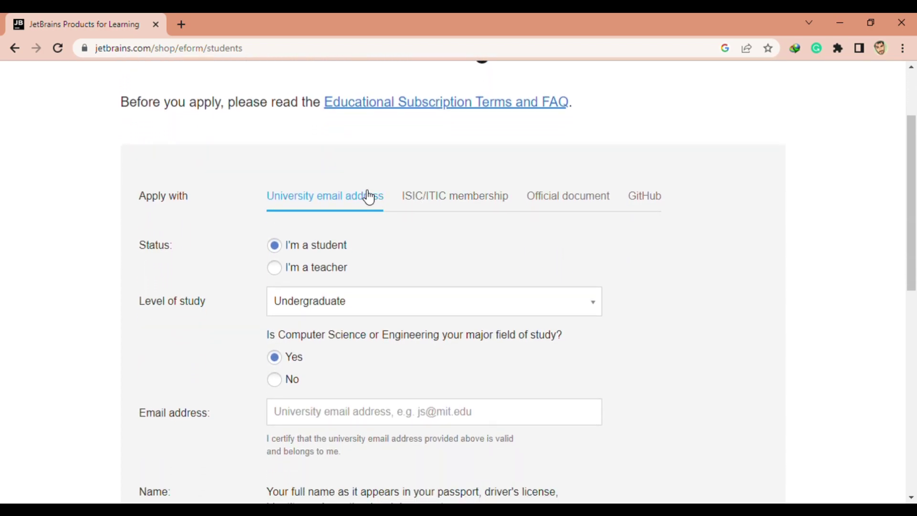
{"action": "scroll", "coordinate": [485, 219], "scroll_direction": "up", "scroll_amount": 1}
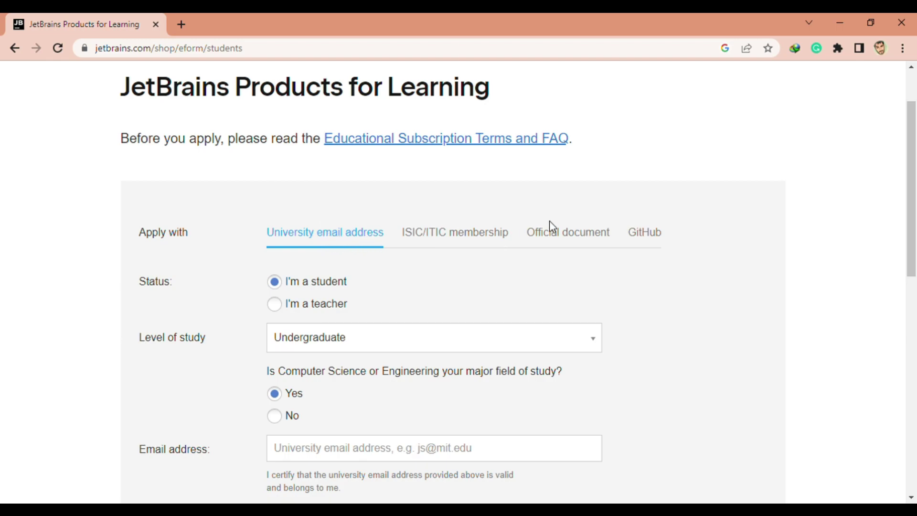
{"action": "left_click", "coordinate": [550, 237]}
{"action": "left_click", "coordinate": [353, 248]}
{"action": "scroll", "coordinate": [433, 301], "scroll_direction": "down", "scroll_amount": 2}
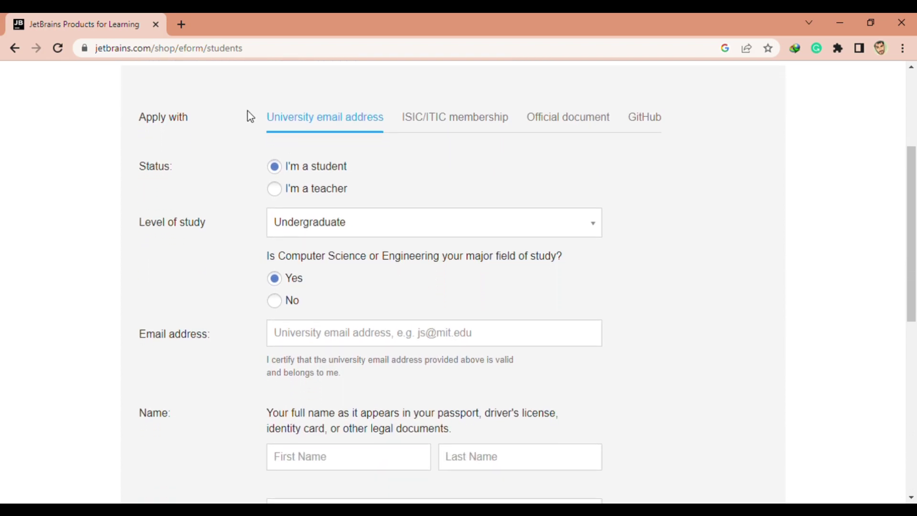
{"action": "left_click", "coordinate": [275, 166]}
{"action": "scroll", "coordinate": [312, 214], "scroll_direction": "down", "scroll_amount": 1}
{"action": "left_click", "coordinate": [313, 215]}
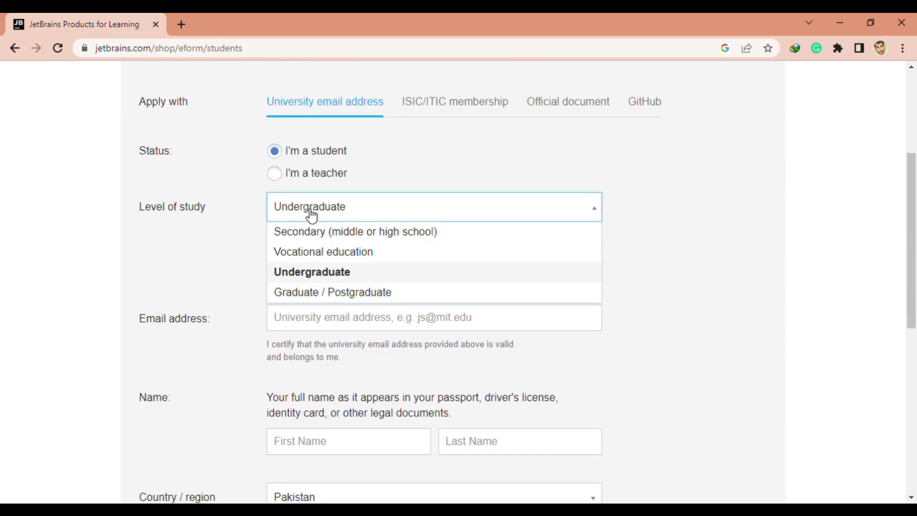
{"action": "left_click", "coordinate": [327, 275]}
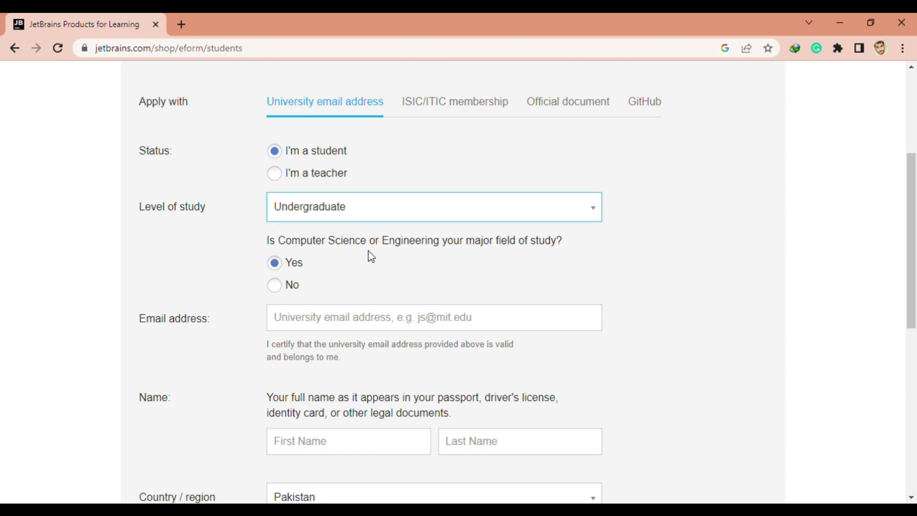
{"action": "scroll", "coordinate": [371, 257], "scroll_direction": "down", "scroll_amount": 1}
{"action": "scroll", "coordinate": [371, 256], "scroll_direction": "up", "scroll_amount": 3}
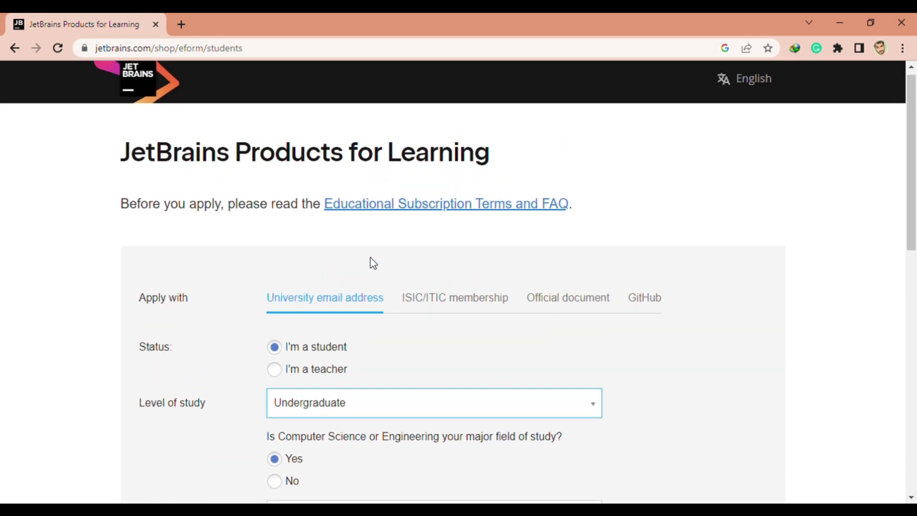
{"action": "scroll", "coordinate": [371, 263], "scroll_direction": "down", "scroll_amount": 2}
{"action": "scroll", "coordinate": [371, 263], "scroll_direction": "down", "scroll_amount": 3}
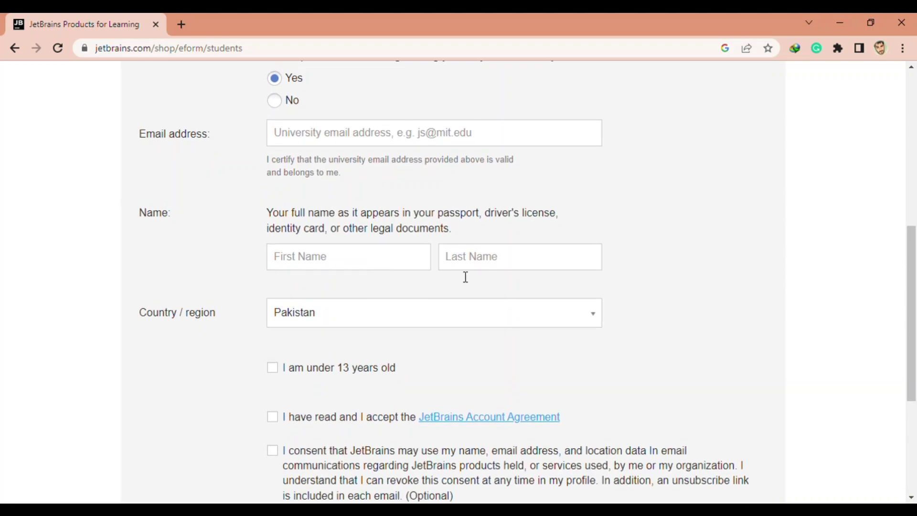
{"action": "scroll", "coordinate": [372, 255], "scroll_direction": "up", "scroll_amount": 1}
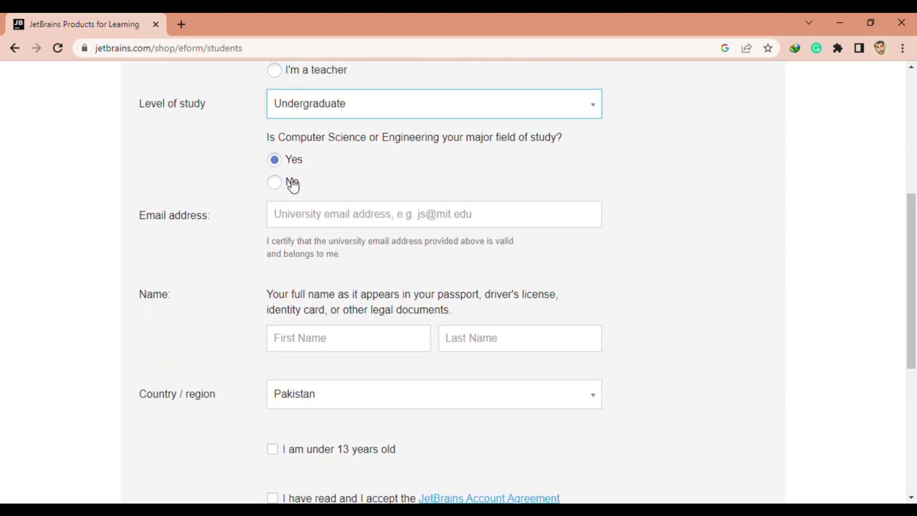
Keep Computer Science major, fill in the autofilled university email and name, and accept the Account Agreement
{"action": "left_click", "coordinate": [270, 139]}
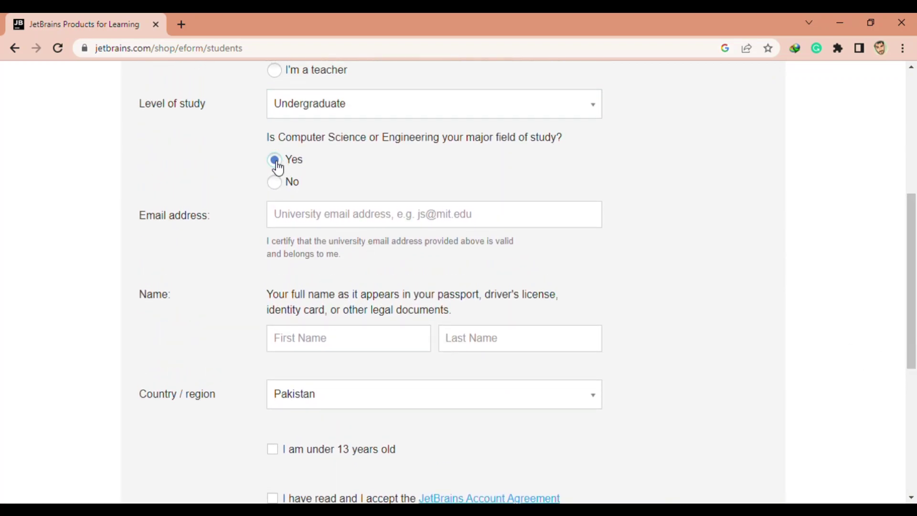
{"action": "left_click", "coordinate": [300, 225]}
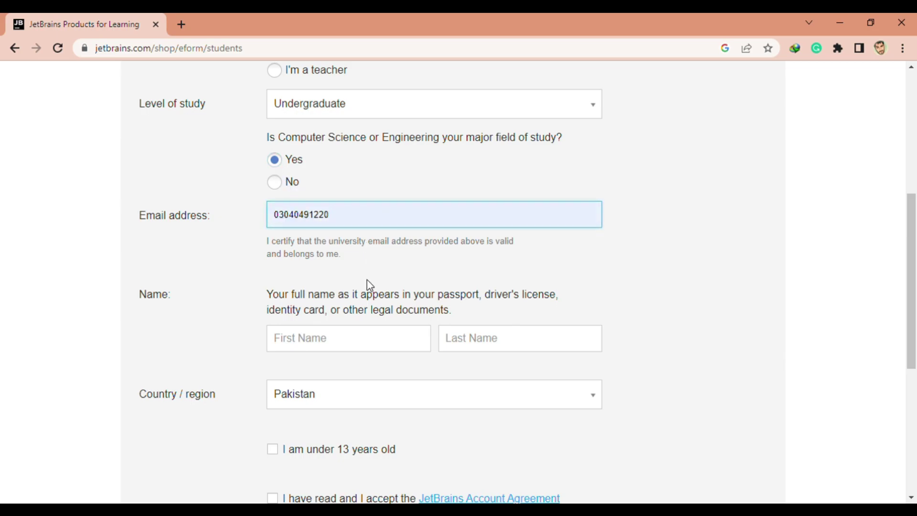
{"action": "left_click", "coordinate": [372, 320]}
{"action": "left_click", "coordinate": [347, 342]}
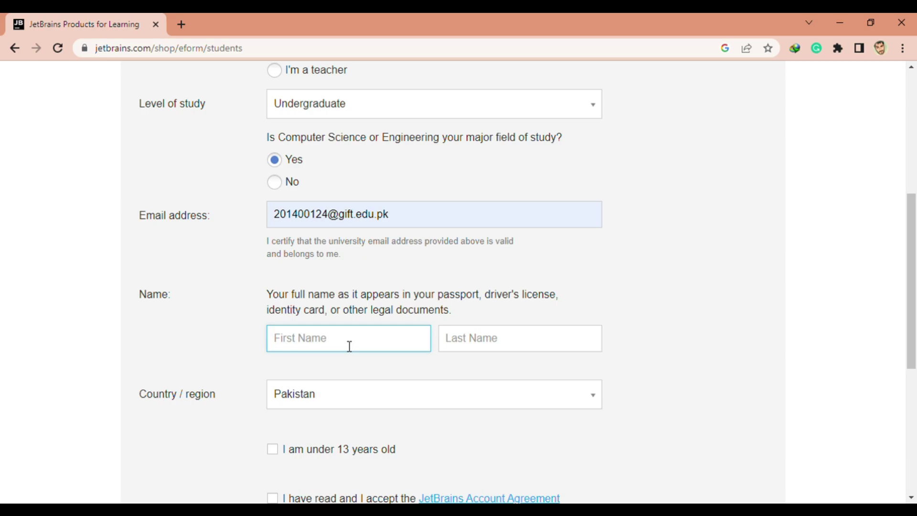
{"action": "type", "text": "Sh"}
{"action": "type", "text": "Hassan"}
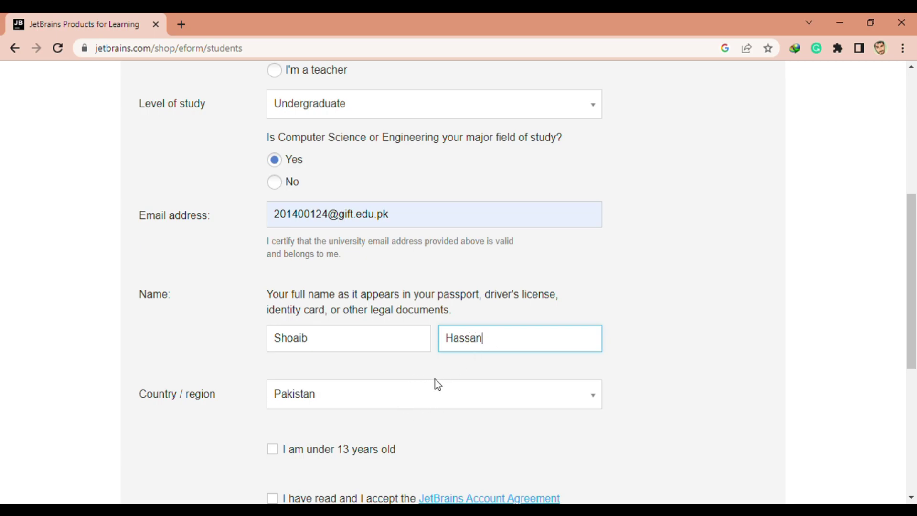
{"action": "scroll", "coordinate": [434, 383], "scroll_direction": "down", "scroll_amount": 2}
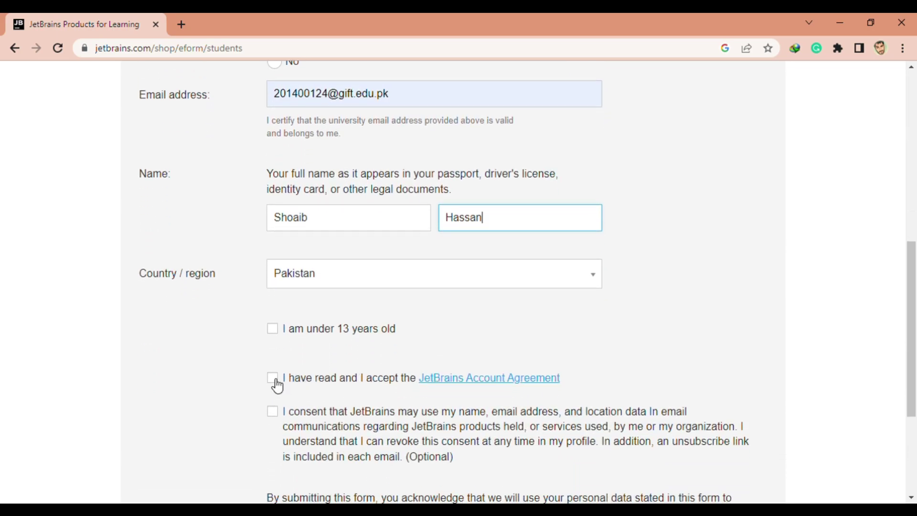
{"action": "left_click", "coordinate": [273, 378]}
{"action": "scroll", "coordinate": [602, 315], "scroll_direction": "down", "scroll_amount": 1}
{"action": "scroll", "coordinate": [603, 321], "scroll_direction": "down", "scroll_amount": 3}
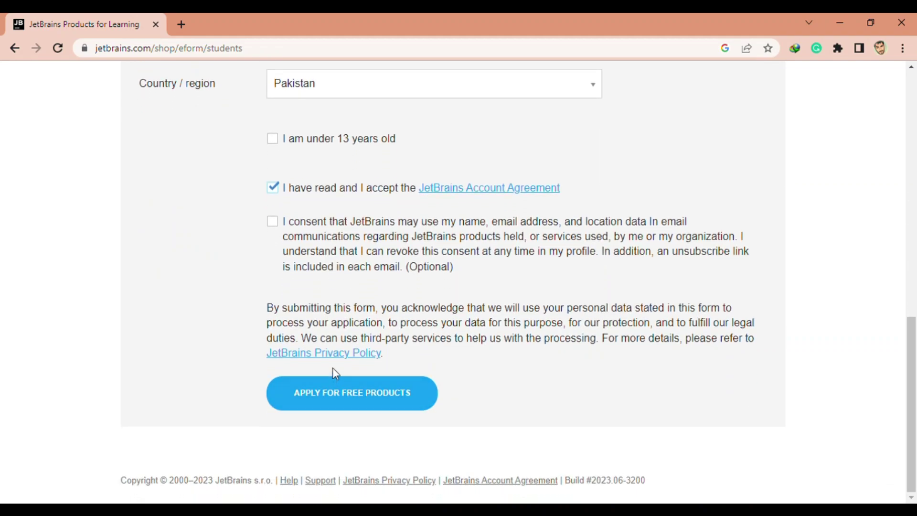
Submit the application with Apply for Free Products
{"action": "left_click", "coordinate": [380, 402]}
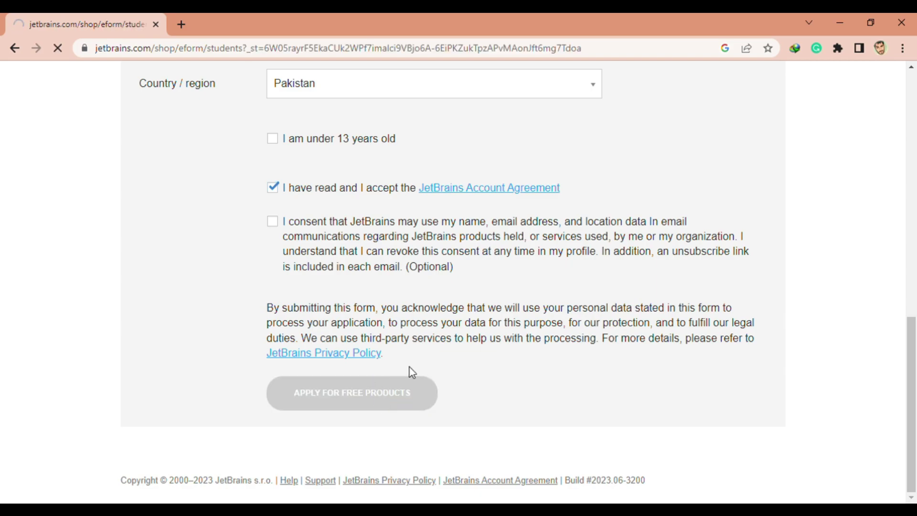